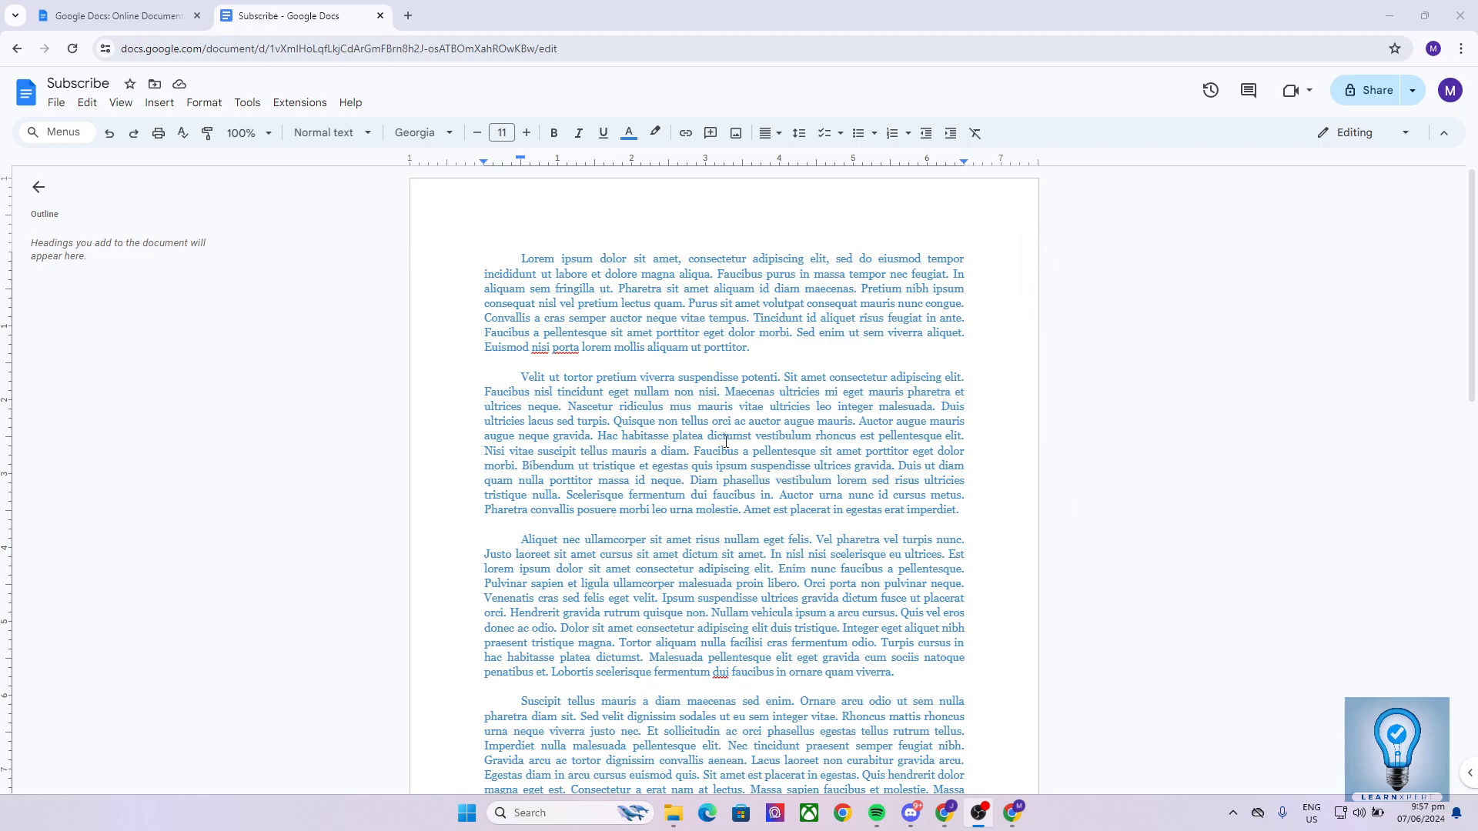
scroll(996, 488, "down", 7)
scroll(886, 428, "up", 4)
scroll(887, 428, "up", 3)
scroll(793, 562, "down", 2)
scroll(794, 562, "down", 4)
scroll(669, 516, "up", 6)
double_click(848, 202)
scroll(848, 203, "up", 3)
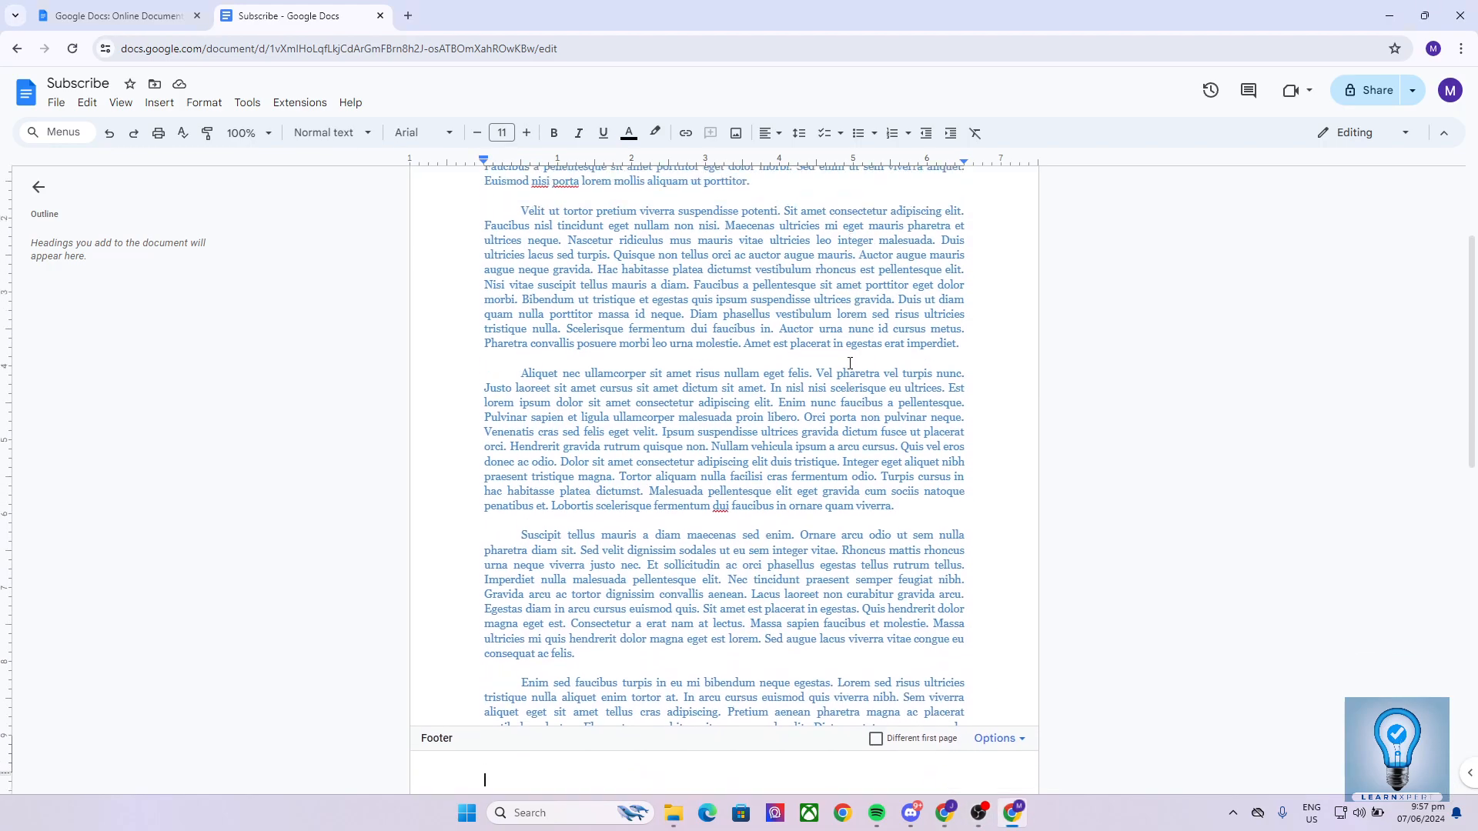
double_click(719, 210)
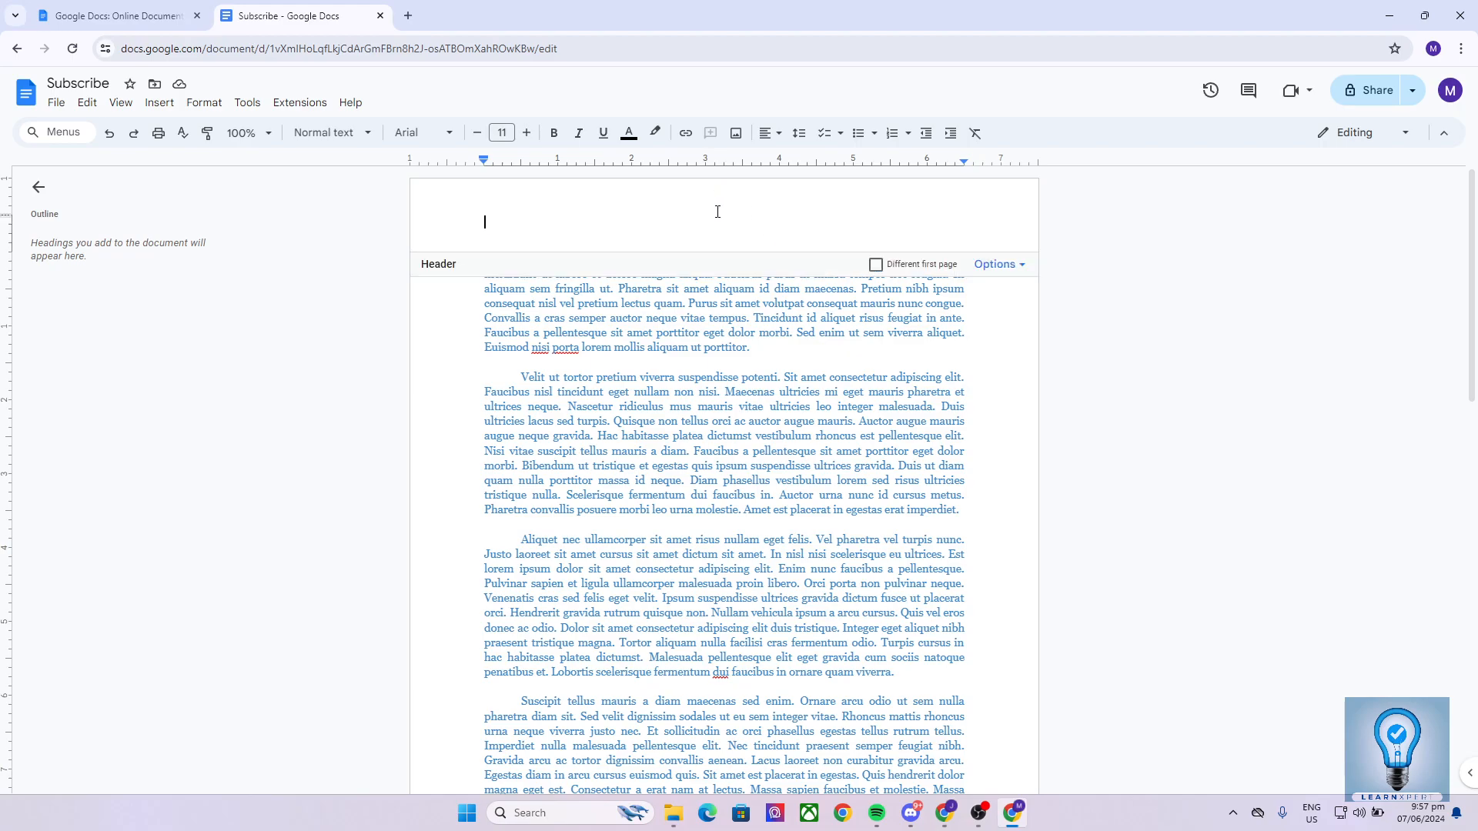
left_click(724, 377)
Step: Open the first page's header for editing and enter LearnXpert at its left
double_click(640, 196)
scroll(638, 441, "down", 9)
scroll(570, 404, "up", 9)
type("Learn")
type("XXXXXXXX")
key("BackSpace")
key("BackSpace")
key("BackSpace")
key("BackSpace")
key("BackSpace")
key("BackSpace")
key("BackSpace")
type("pert")
Step: Add the date 07-06-24 at the right end of the LearnXpert header line and return to the body text
key("Tab")
key("Tab")
key("Tab")
key("Tab")
key("Tab")
key("Tab")
key("Tab")
key("Tab")
key("Tab")
type("07-06-24")
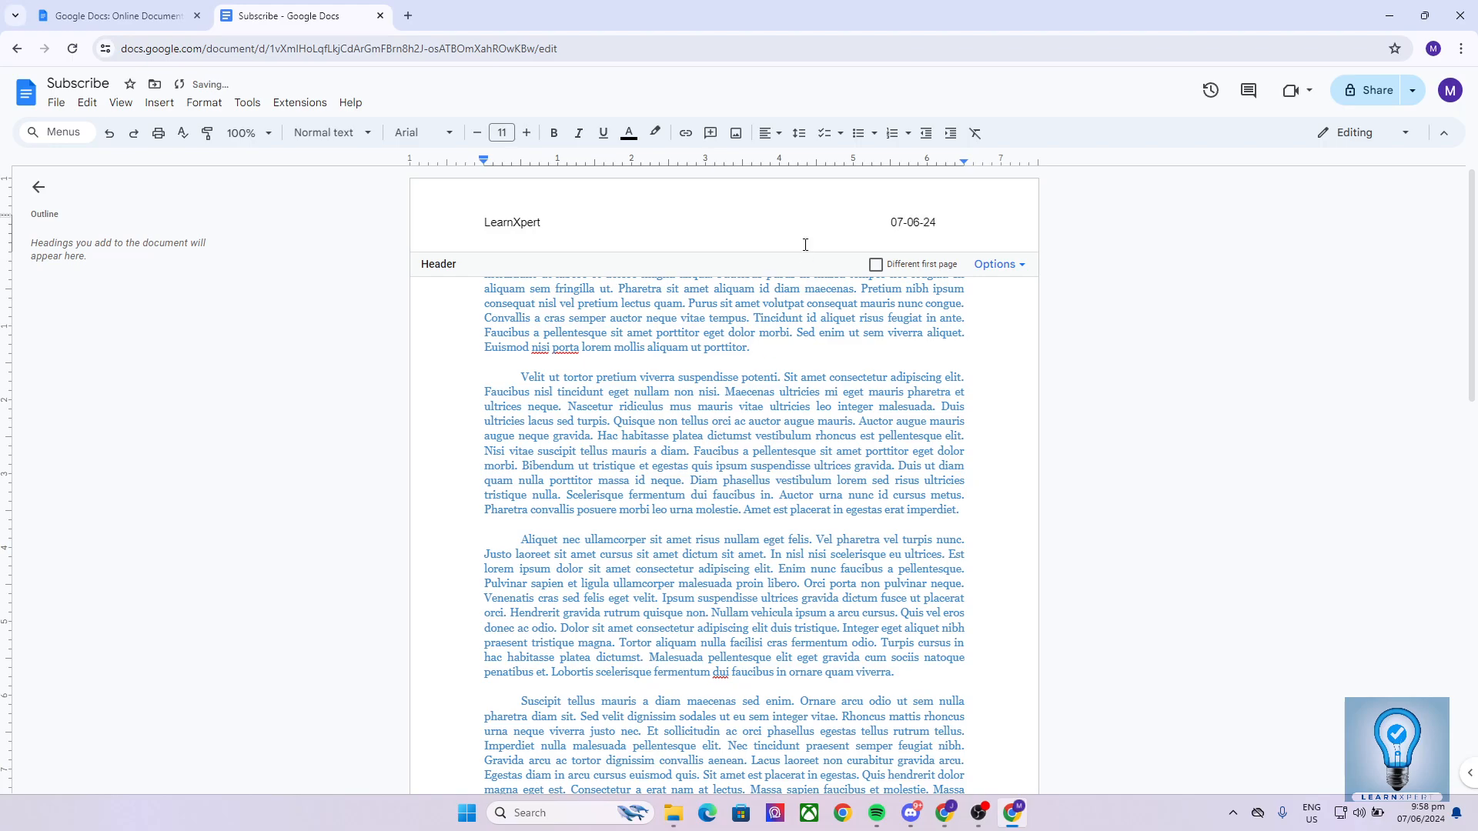
left_click(887, 223)
key("Return")
key("BackSpace")
double_click(835, 466)
double_click(832, 614)
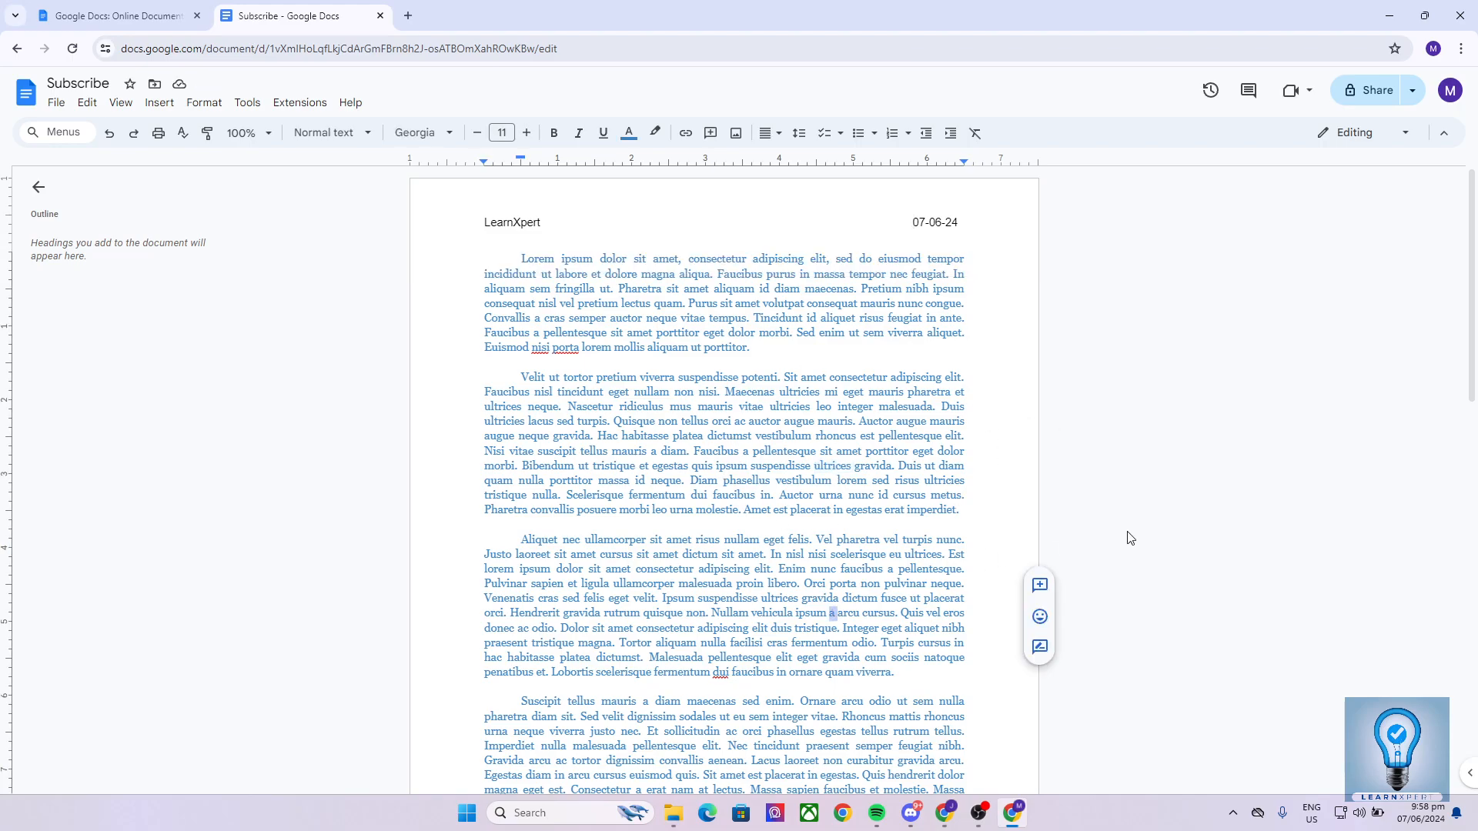
Step: Enlarge the whole body text to font size 15 and check that the header repeats on every page
scroll(593, 467, "down", 9)
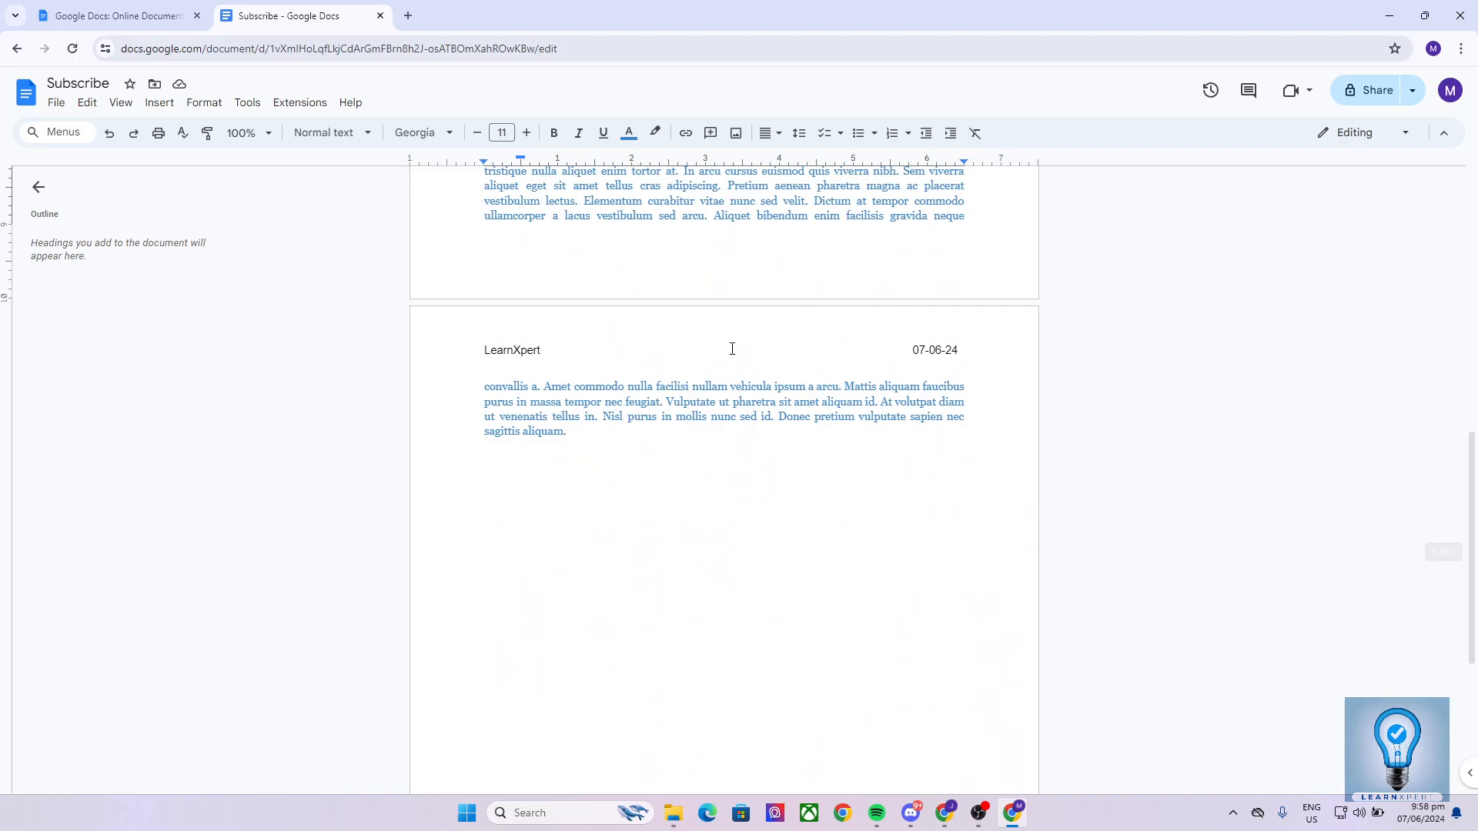
scroll(898, 439, "down", 4)
scroll(897, 439, "up", 10)
double_click(739, 387)
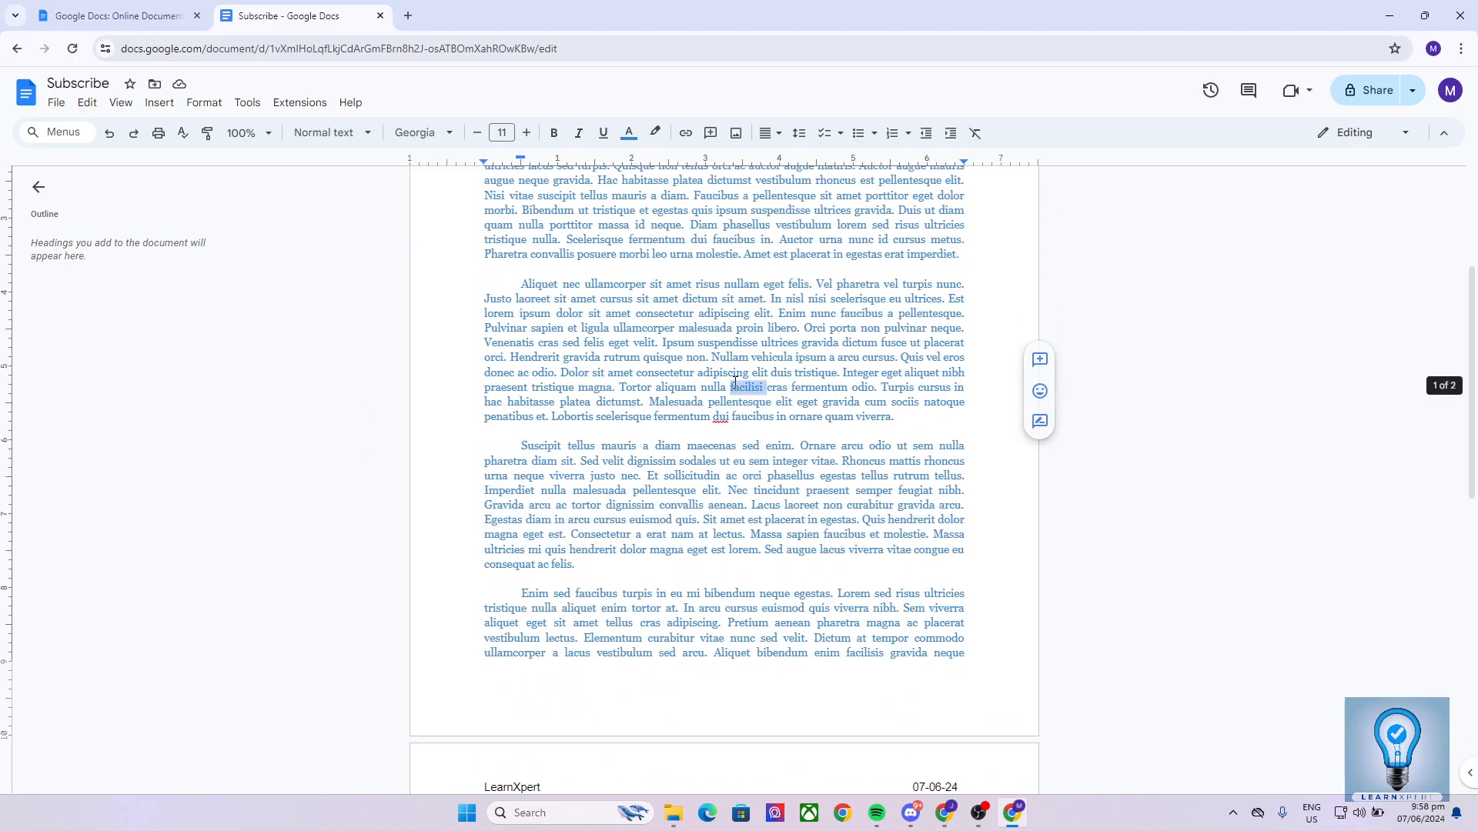
key("ctrl+a")
left_click(526, 132)
left_click(527, 133)
left_click(527, 132)
left_click(527, 132)
left_click(633, 287)
scroll(681, 431, "up", 10)
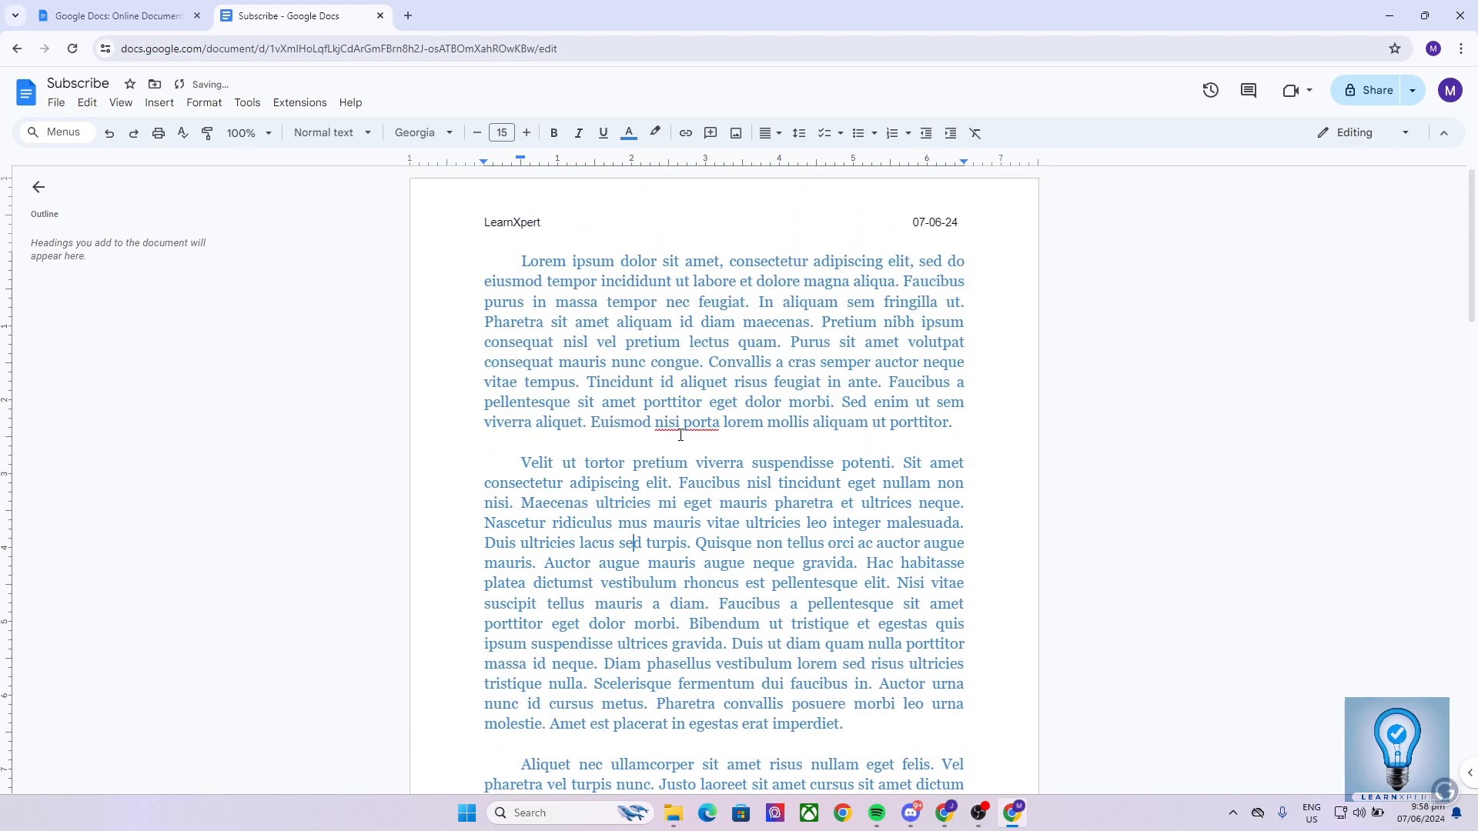
scroll(680, 435, "down", 10)
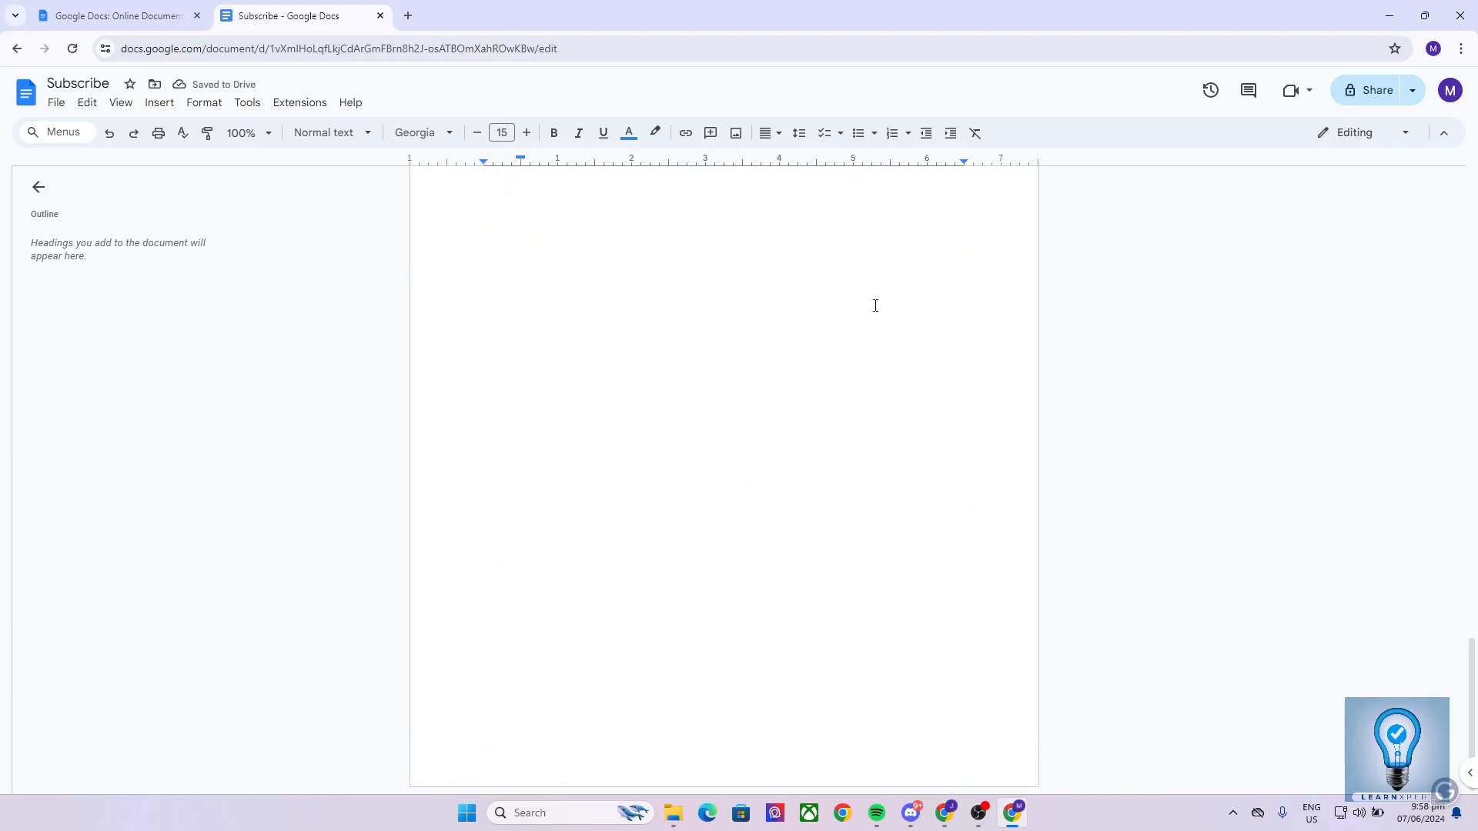
scroll(977, 462, "up", 8)
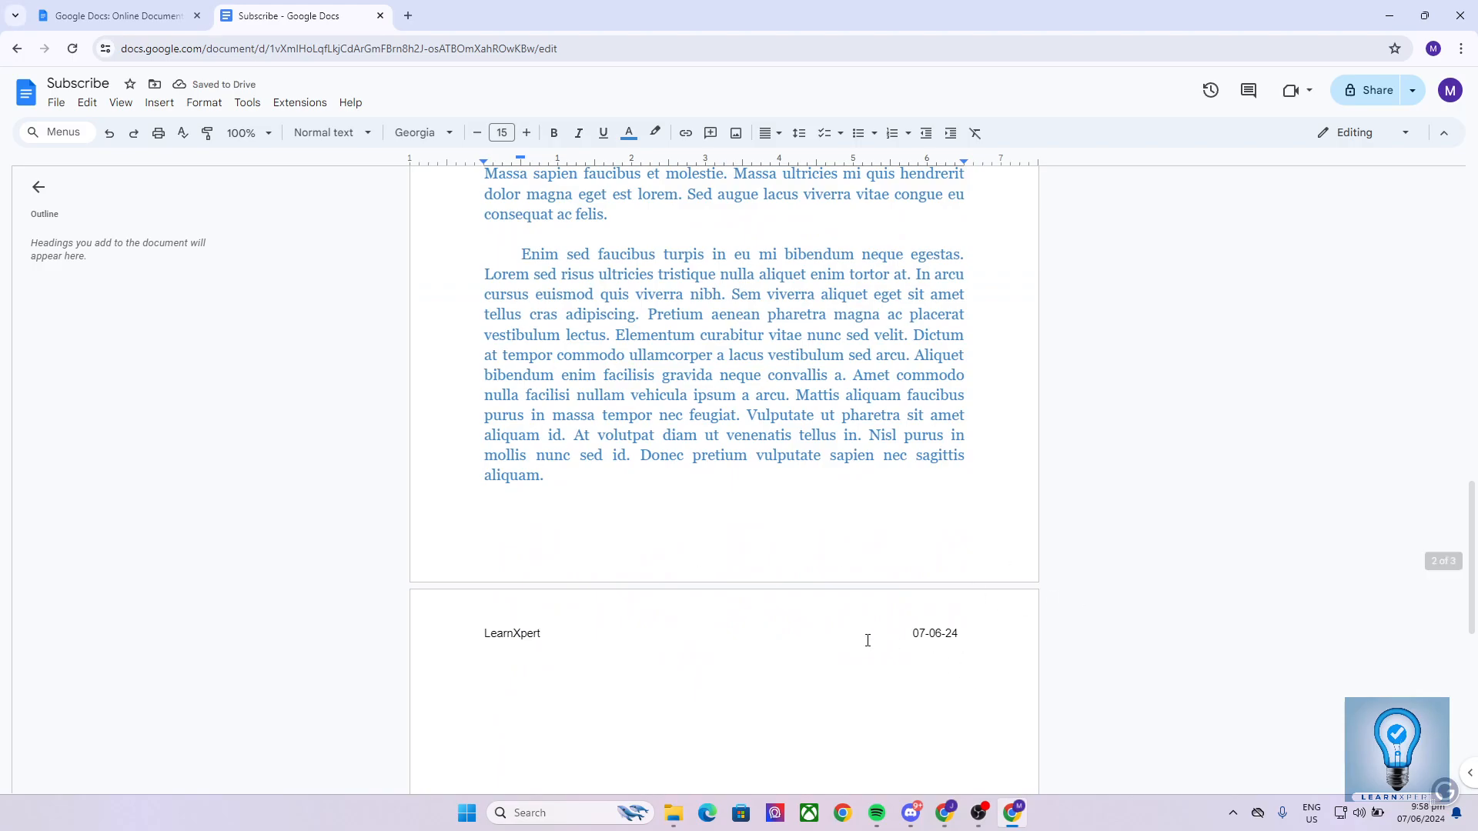
scroll(934, 630, "up", 1)
scroll(934, 630, "down", 7)
scroll(1055, 274, "up", 5)
Step: Reduce the whole body text to font size 11
key("ctrl+a")
key("ctrl+shift+comma")
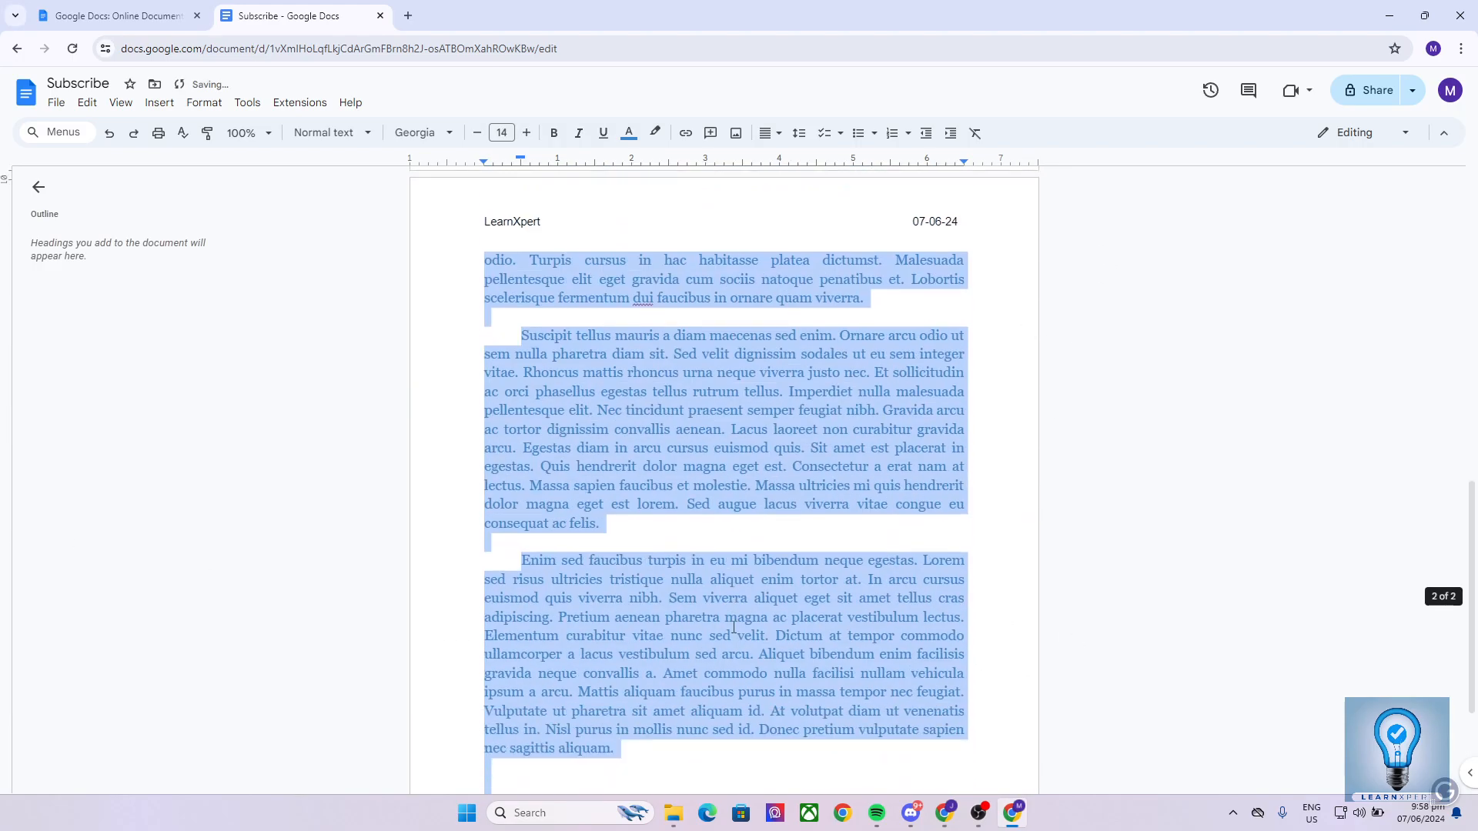
key("ctrl+shift+comma")
key("ctrl+shift+comma")
key("ctrl+shift+comma")
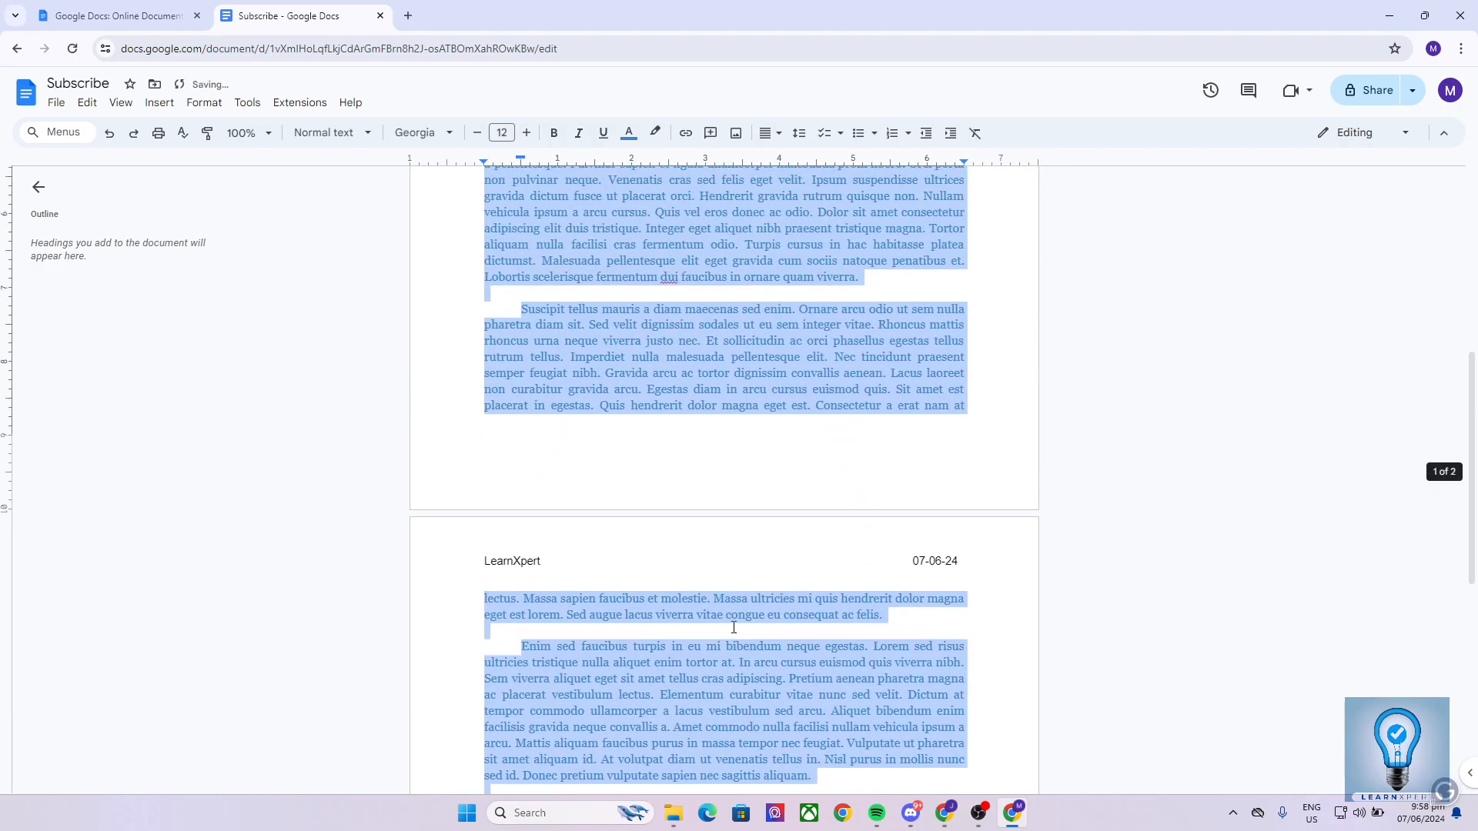
double_click(718, 465)
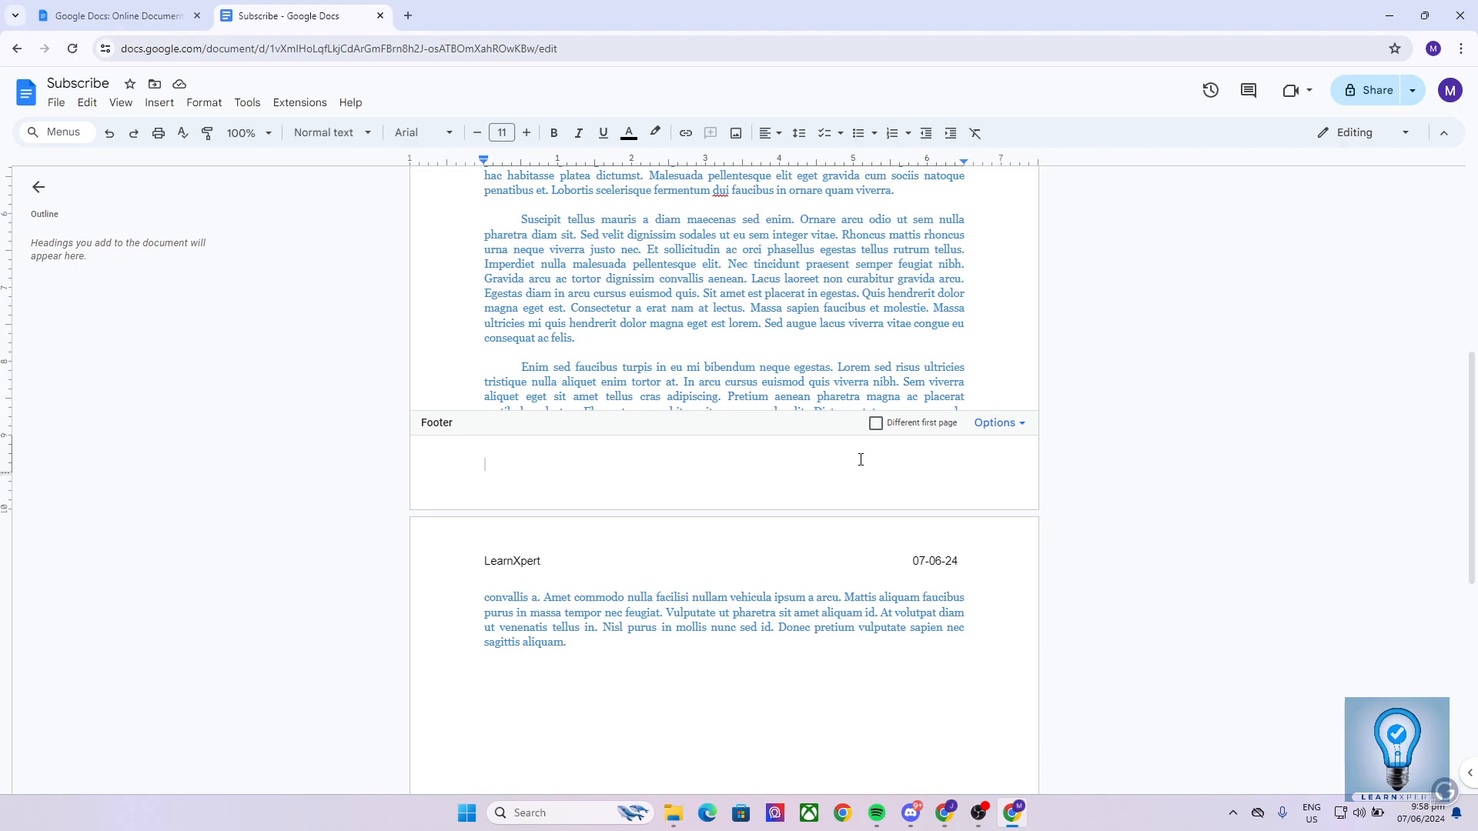
left_click(731, 241)
scroll(734, 539, "up", 6)
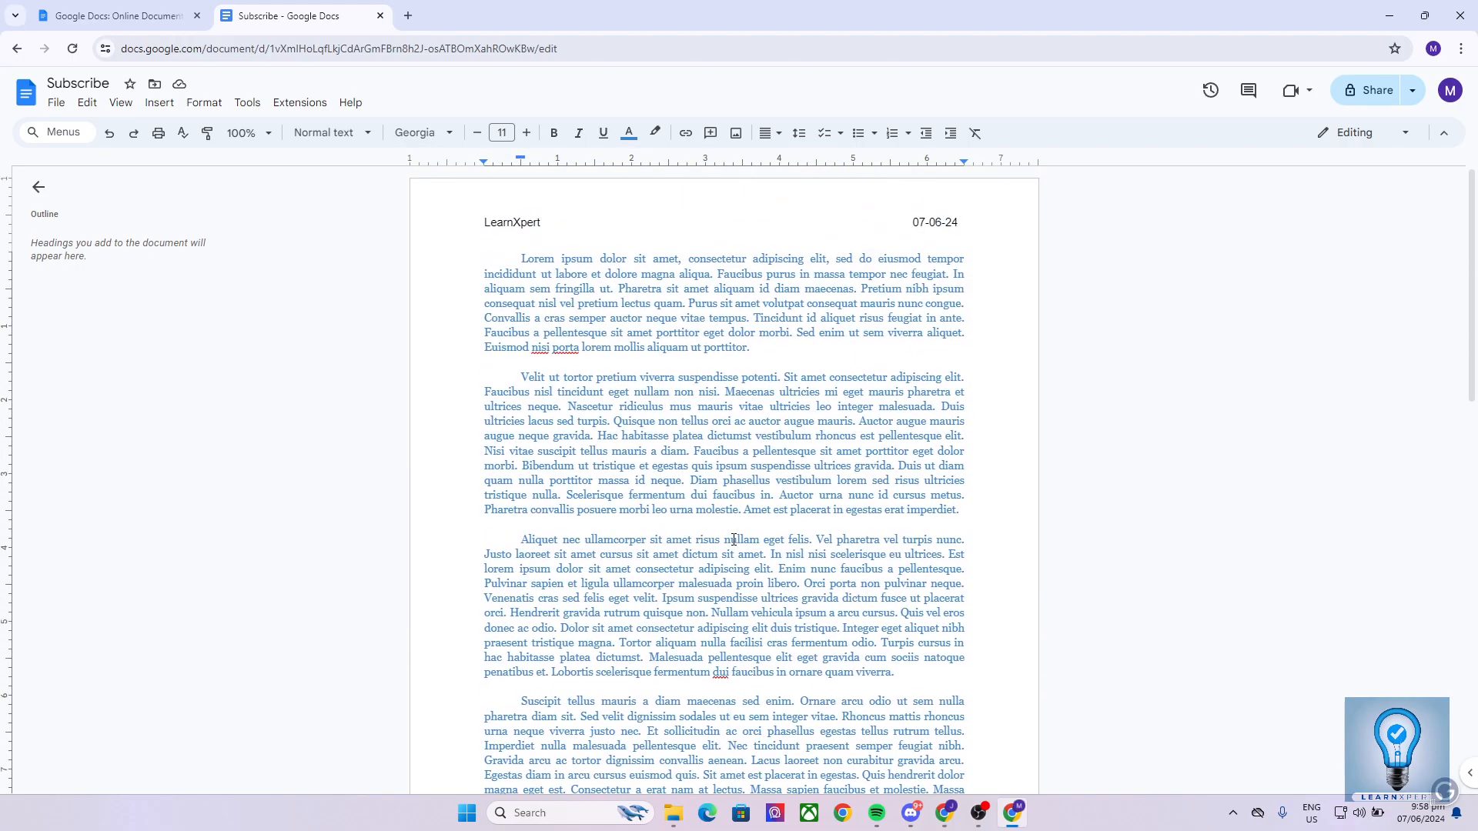
scroll(734, 539, "down", 3)
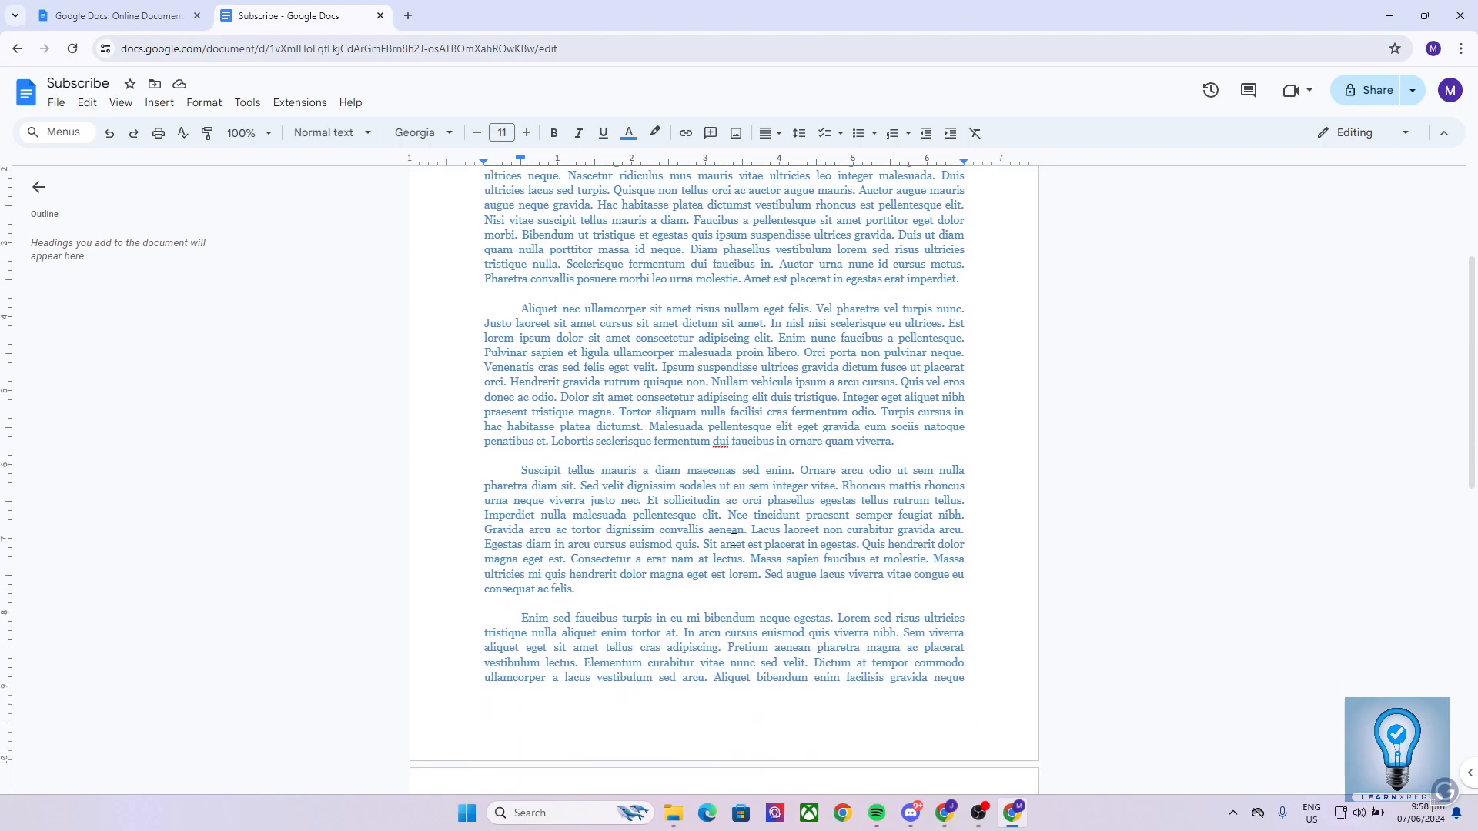
scroll(733, 538, "up", 3)
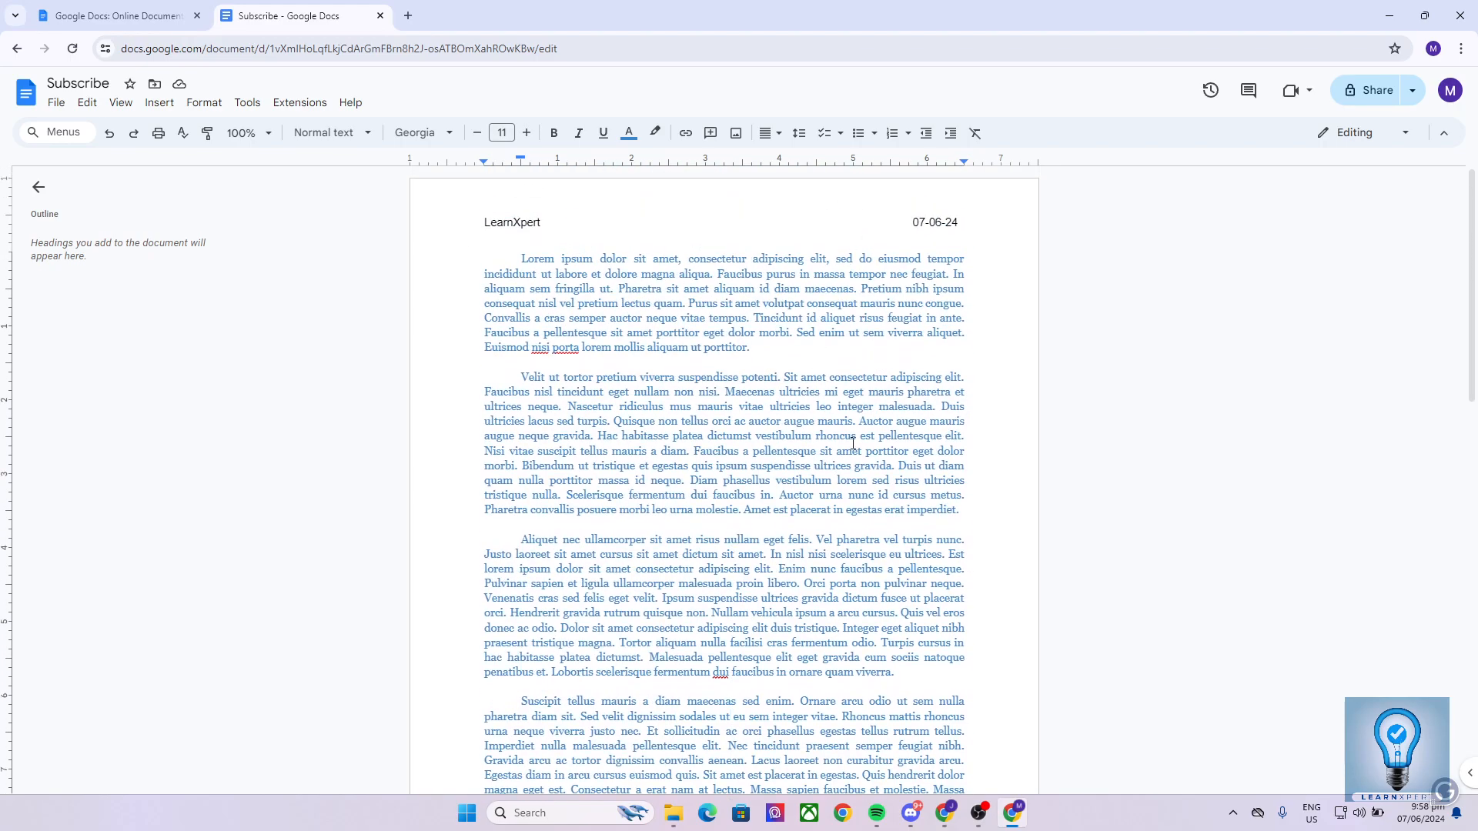
Step: Add the centre-aligned text Subscribe to the first page's footer and return to the body text
scroll(832, 419, "down", 6)
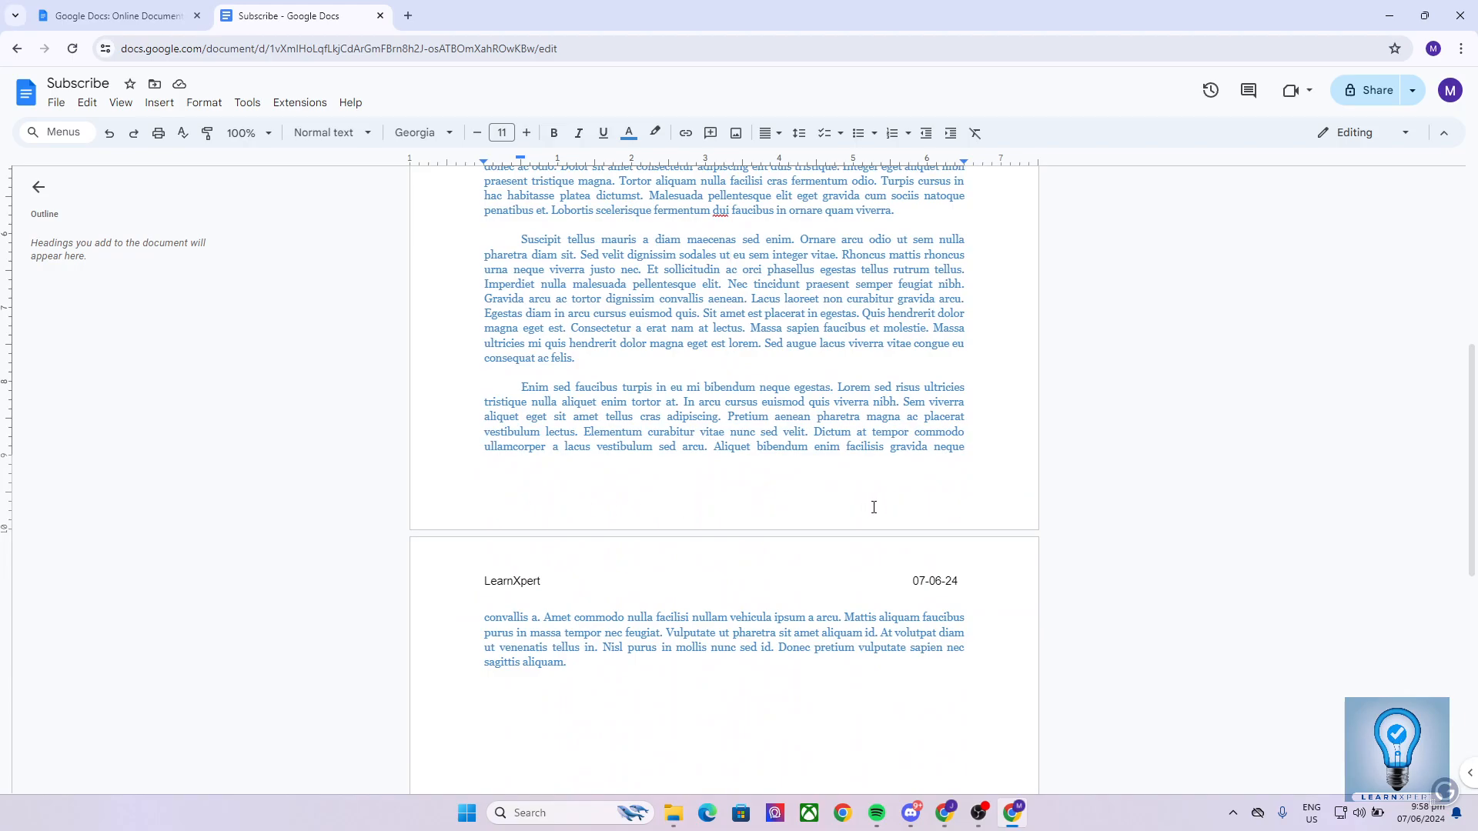
double_click(705, 503)
left_click(705, 504)
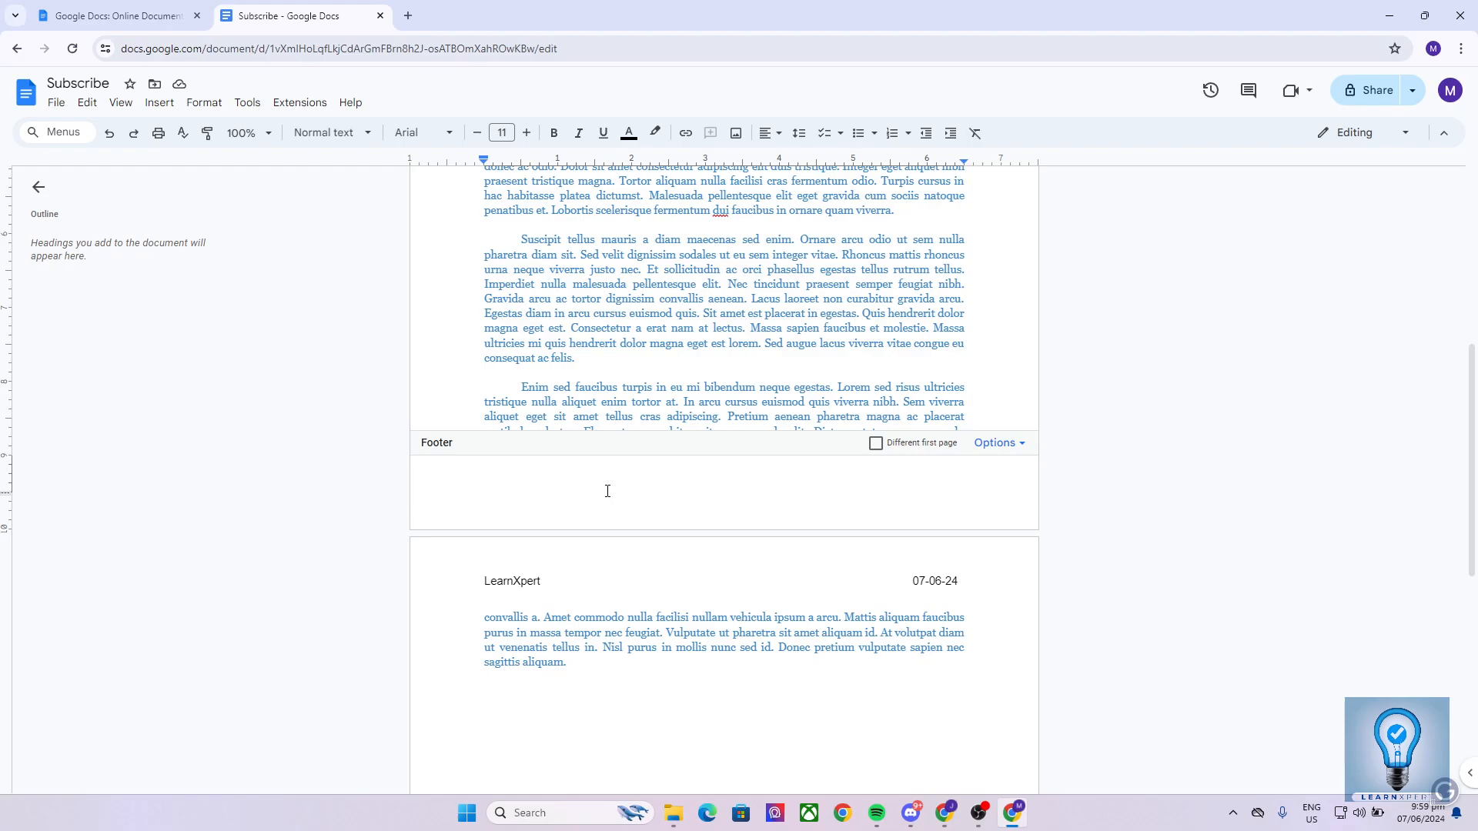
left_click(772, 139)
left_click(789, 163)
type("Subscribe")
left_click(739, 339)
scroll(848, 451, "down", 7)
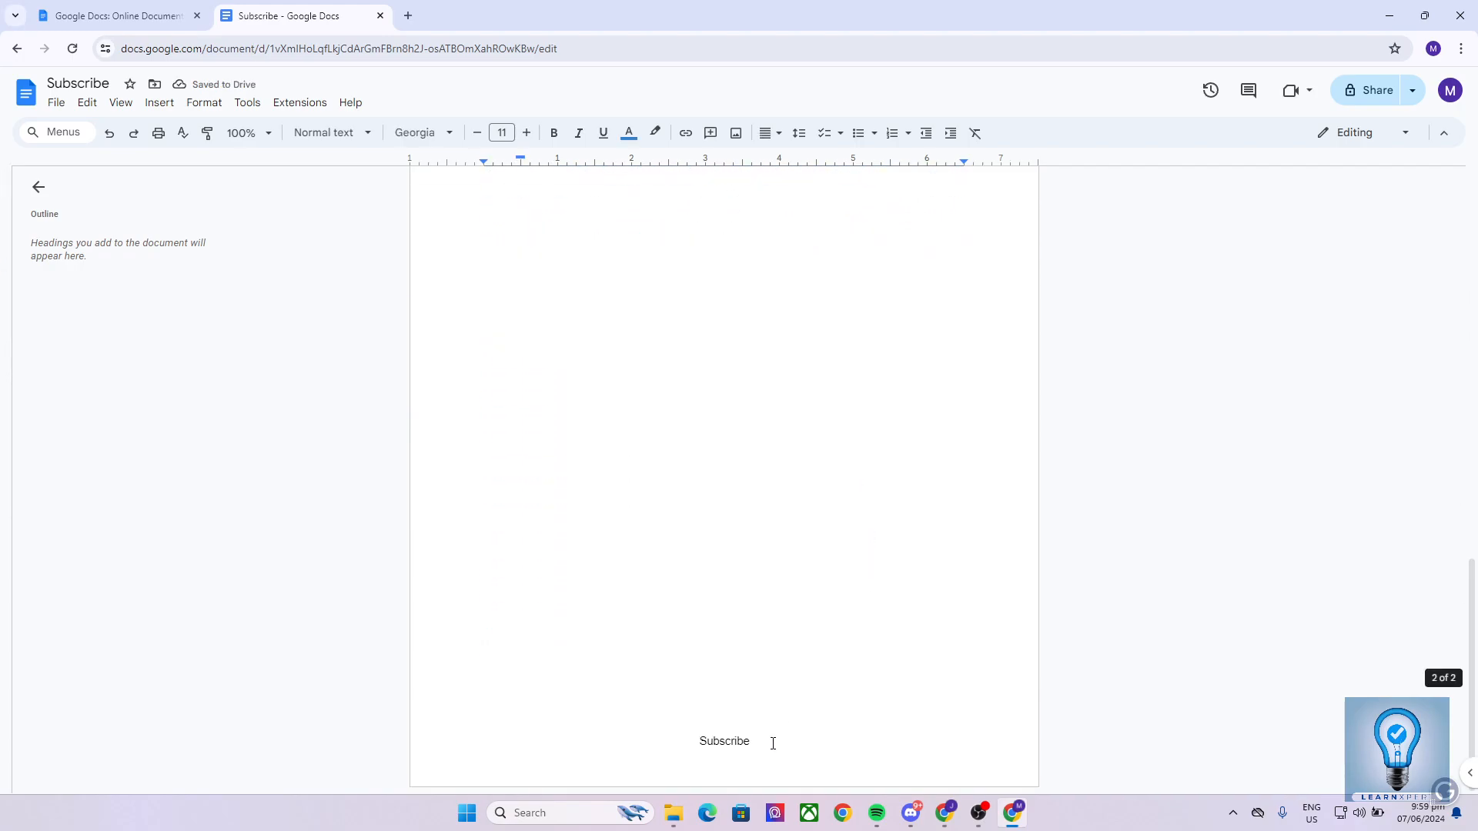
Step: Enlarge the whole body text to font size 18 and check the header and footer across the pages
scroll(775, 741, "up", 11)
triple_click(723, 503)
key("ctrl+a")
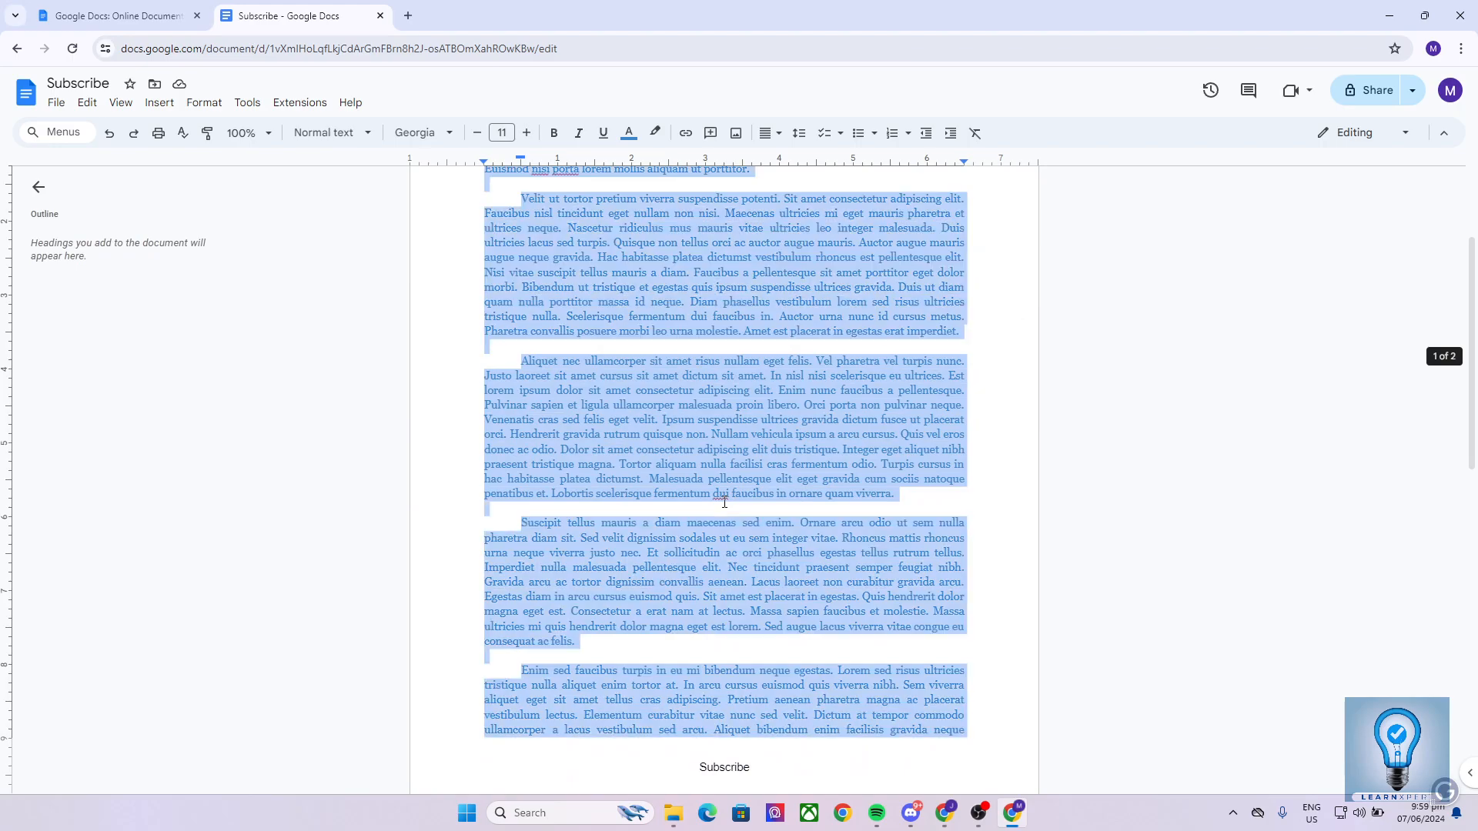
left_click(531, 132)
left_click(530, 132)
left_click(531, 132)
left_click(530, 132)
left_click(531, 133)
left_click(530, 132)
left_click(530, 133)
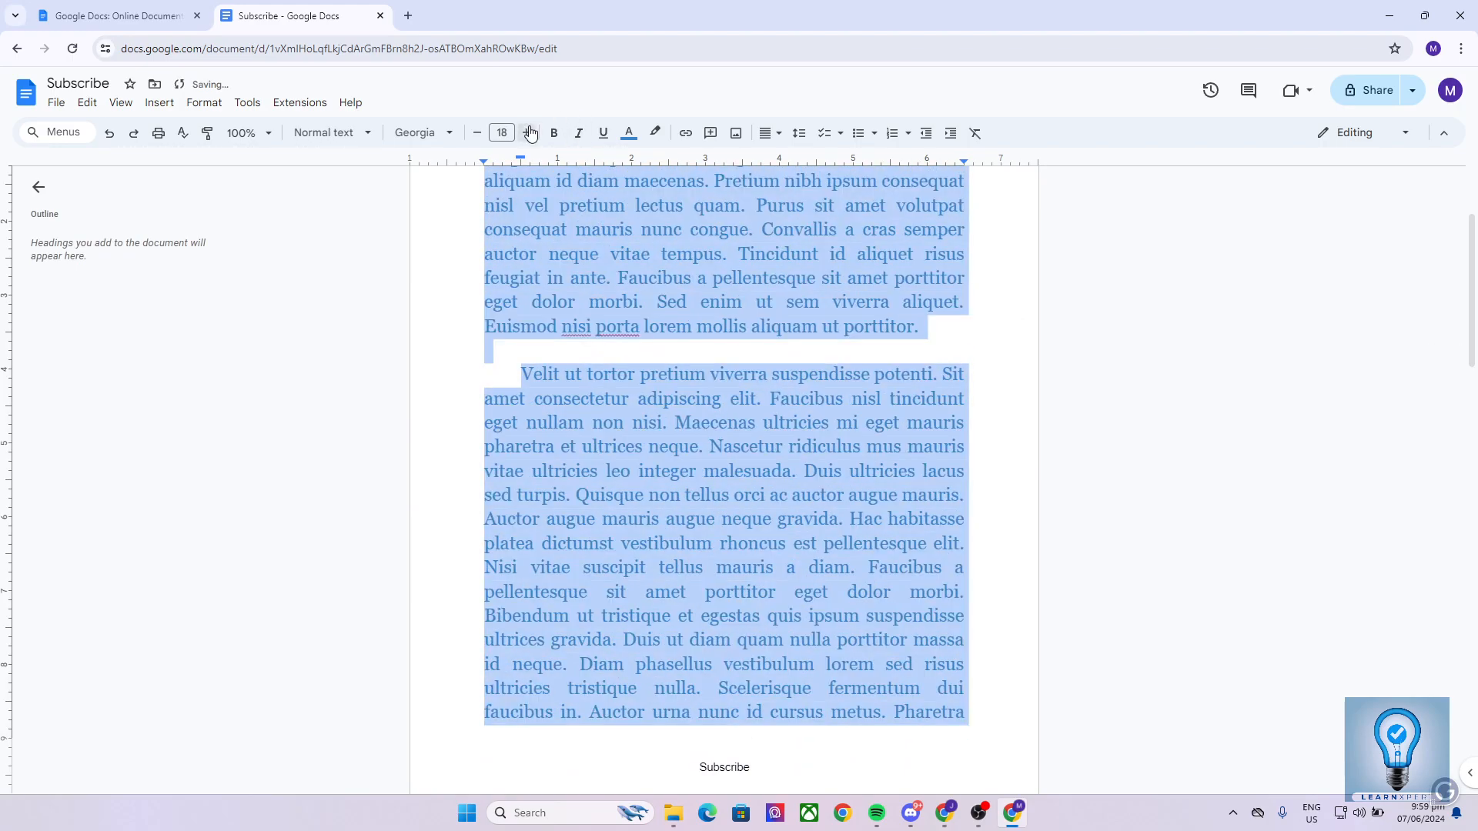
left_click(600, 326)
scroll(789, 652, "down", 10)
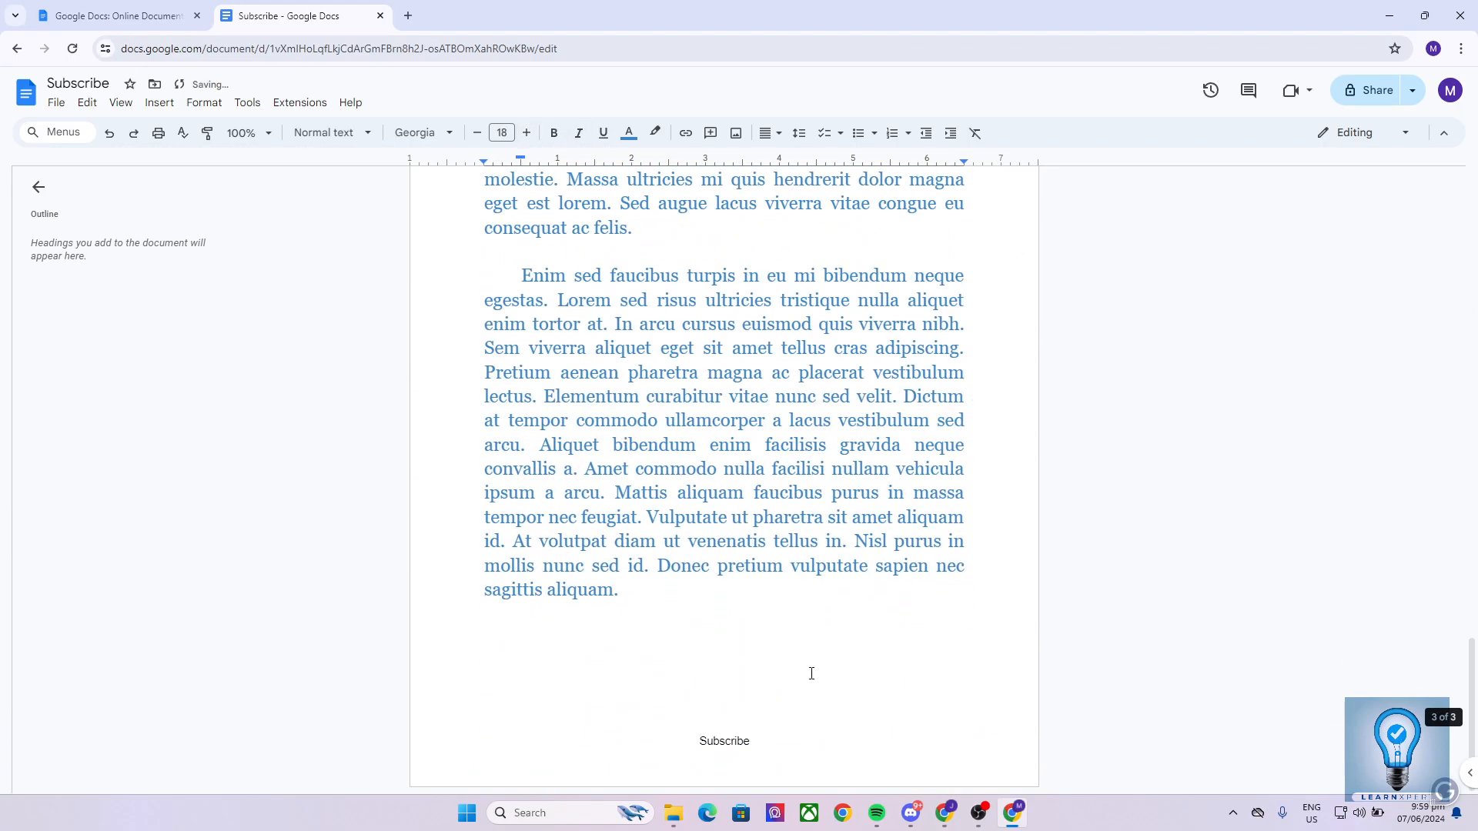
scroll(862, 778, "up", 7)
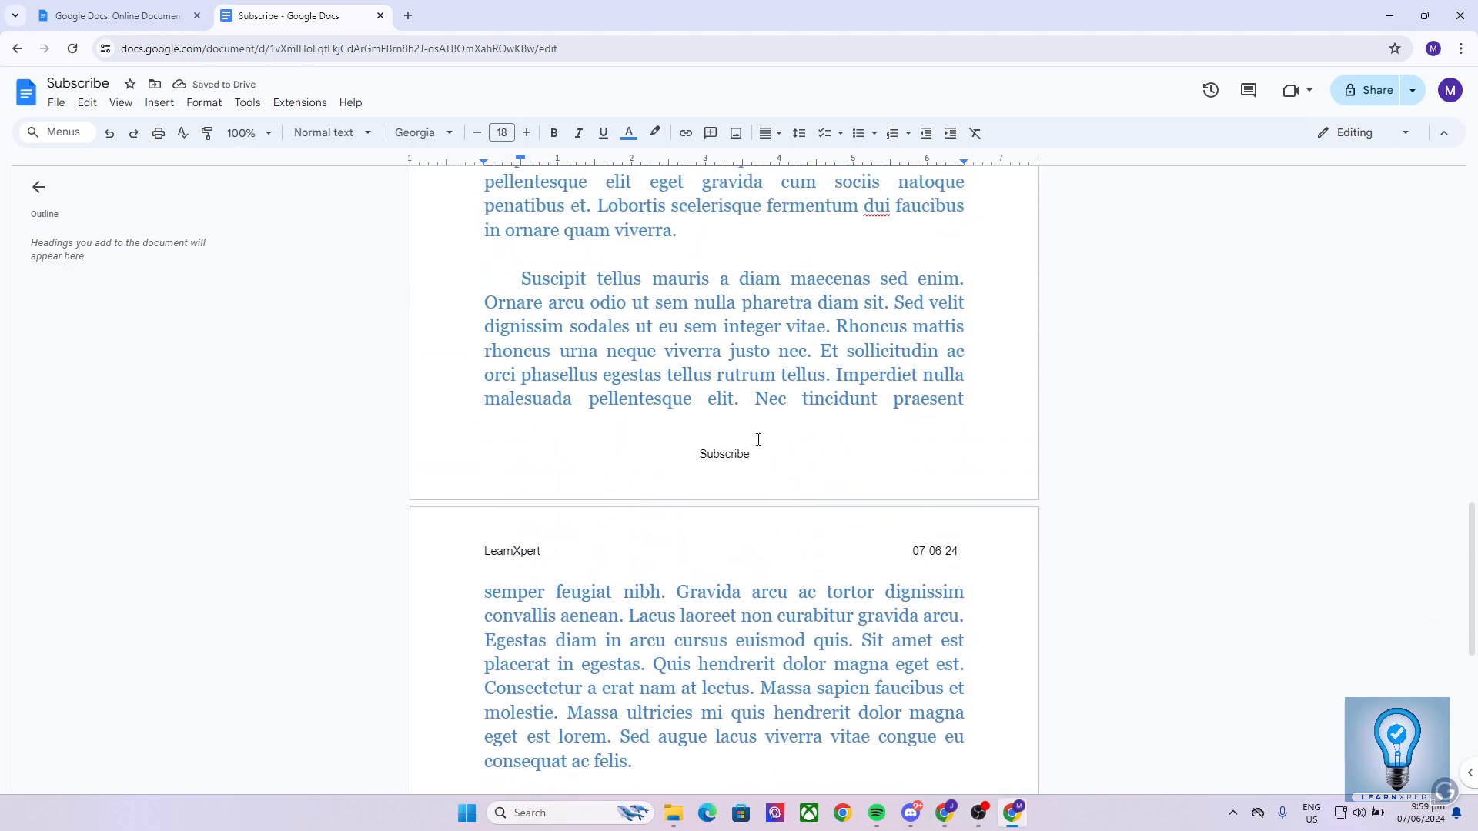
scroll(744, 467, "up", 6)
scroll(739, 650, "down", 6)
Step: Shrink all body text back to font size 11 and return to the start of the document
key("ctrl+a")
key("ctrl+shift+comma")
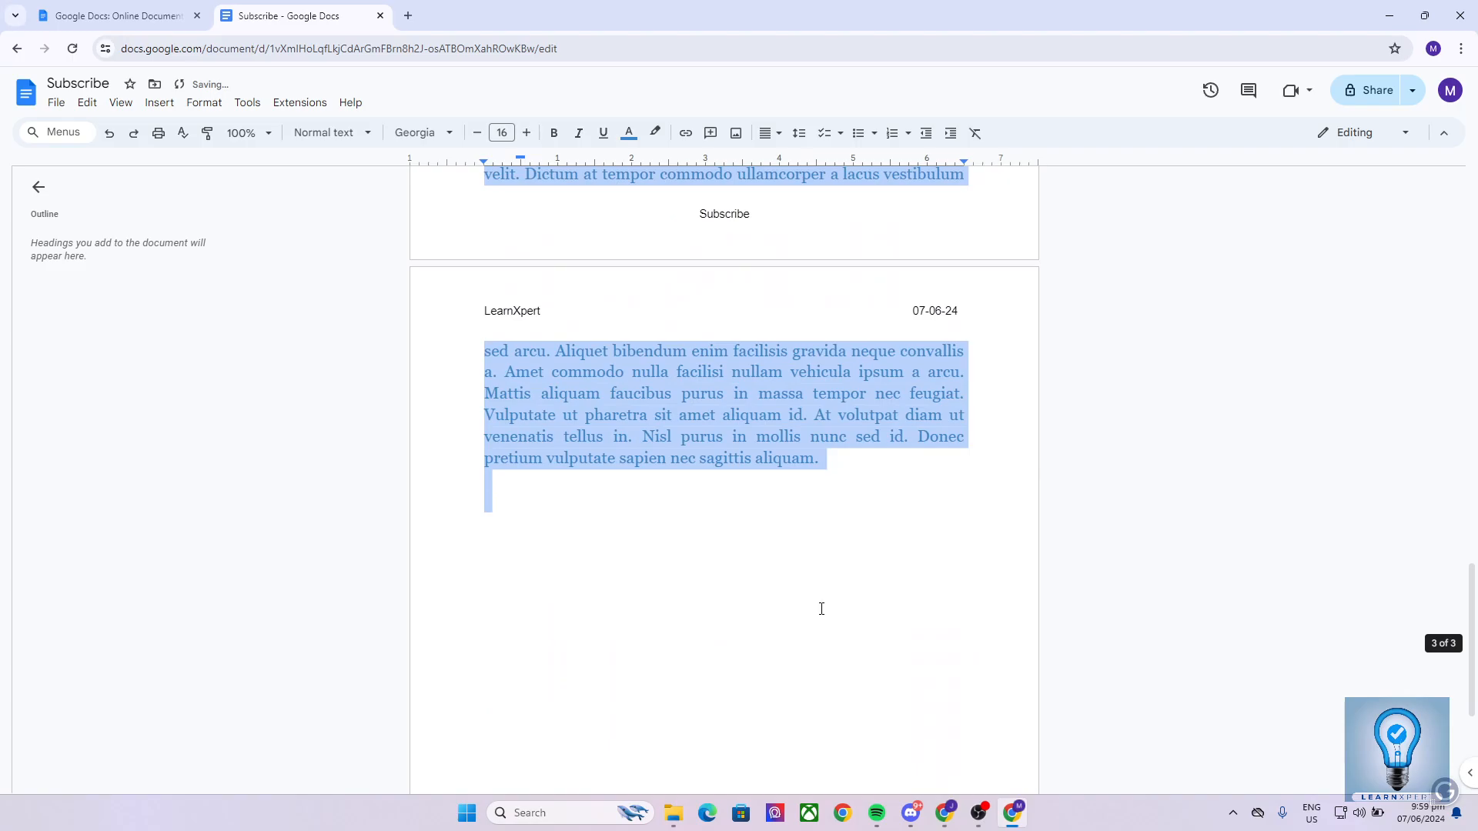
key("ctrl+shift+comma")
key("ctrl+shift+comma")
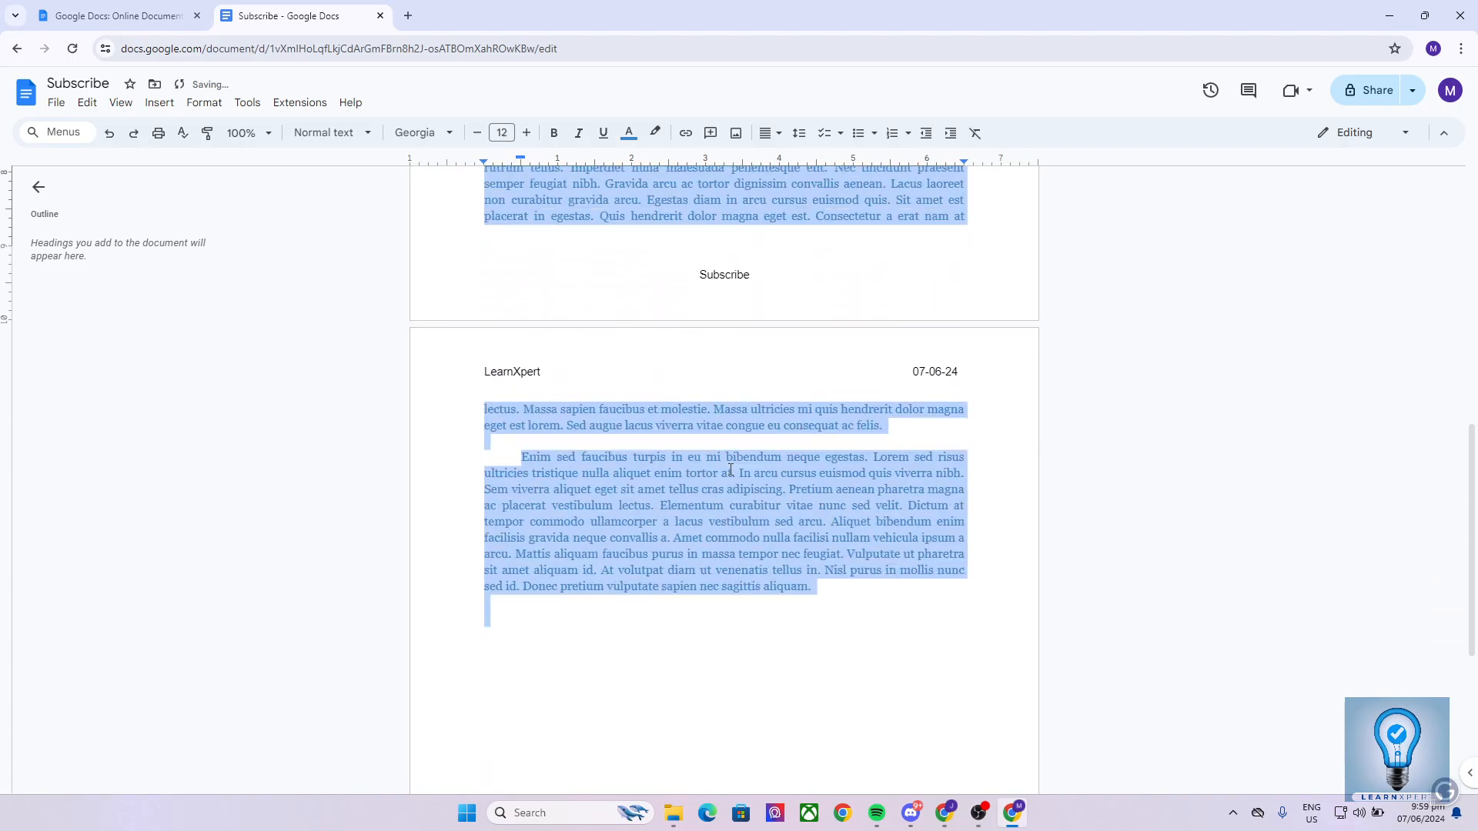
double_click(745, 223)
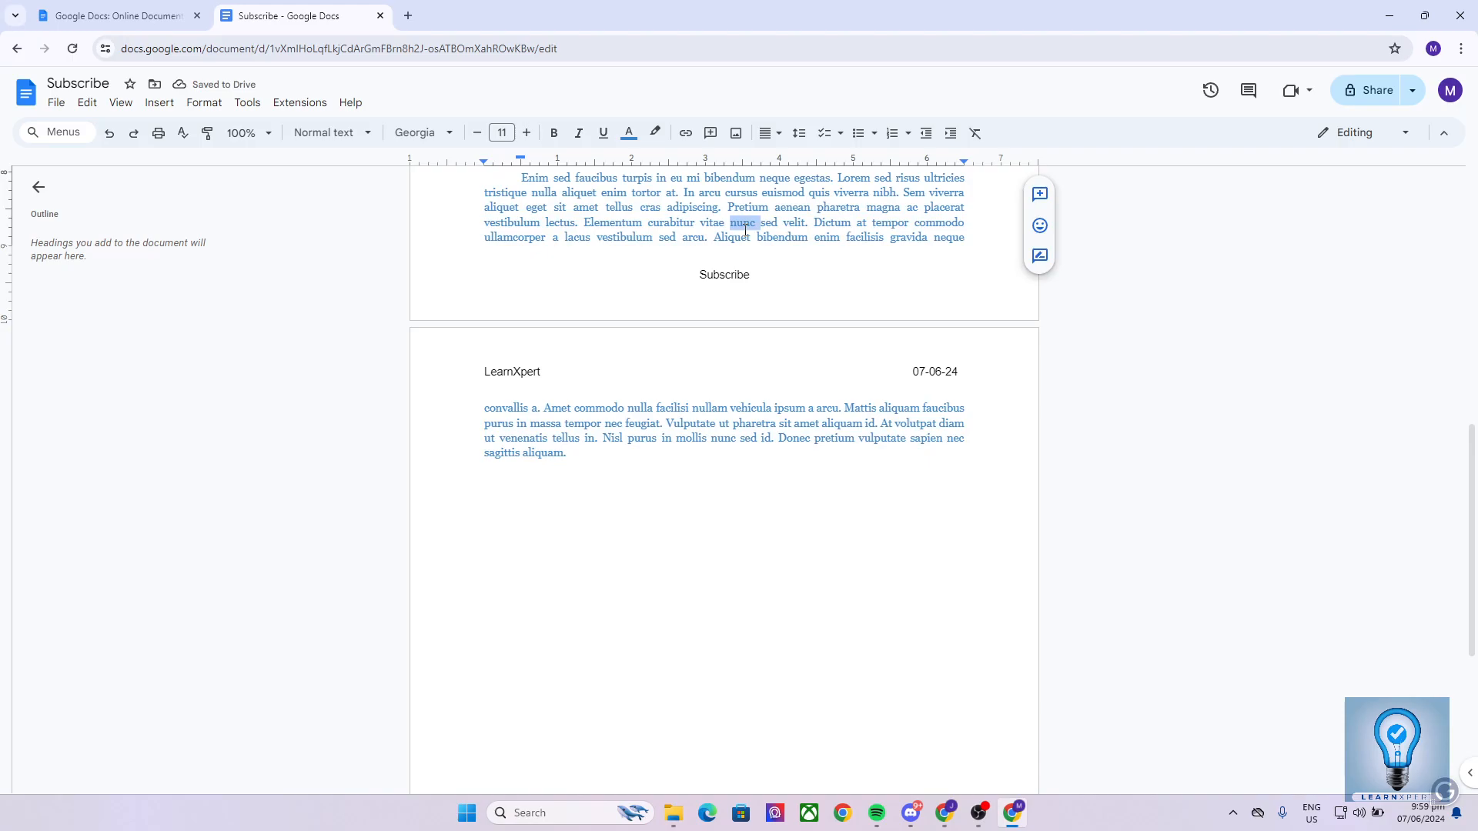
left_click(745, 230)
scroll(762, 264, "up", 8)
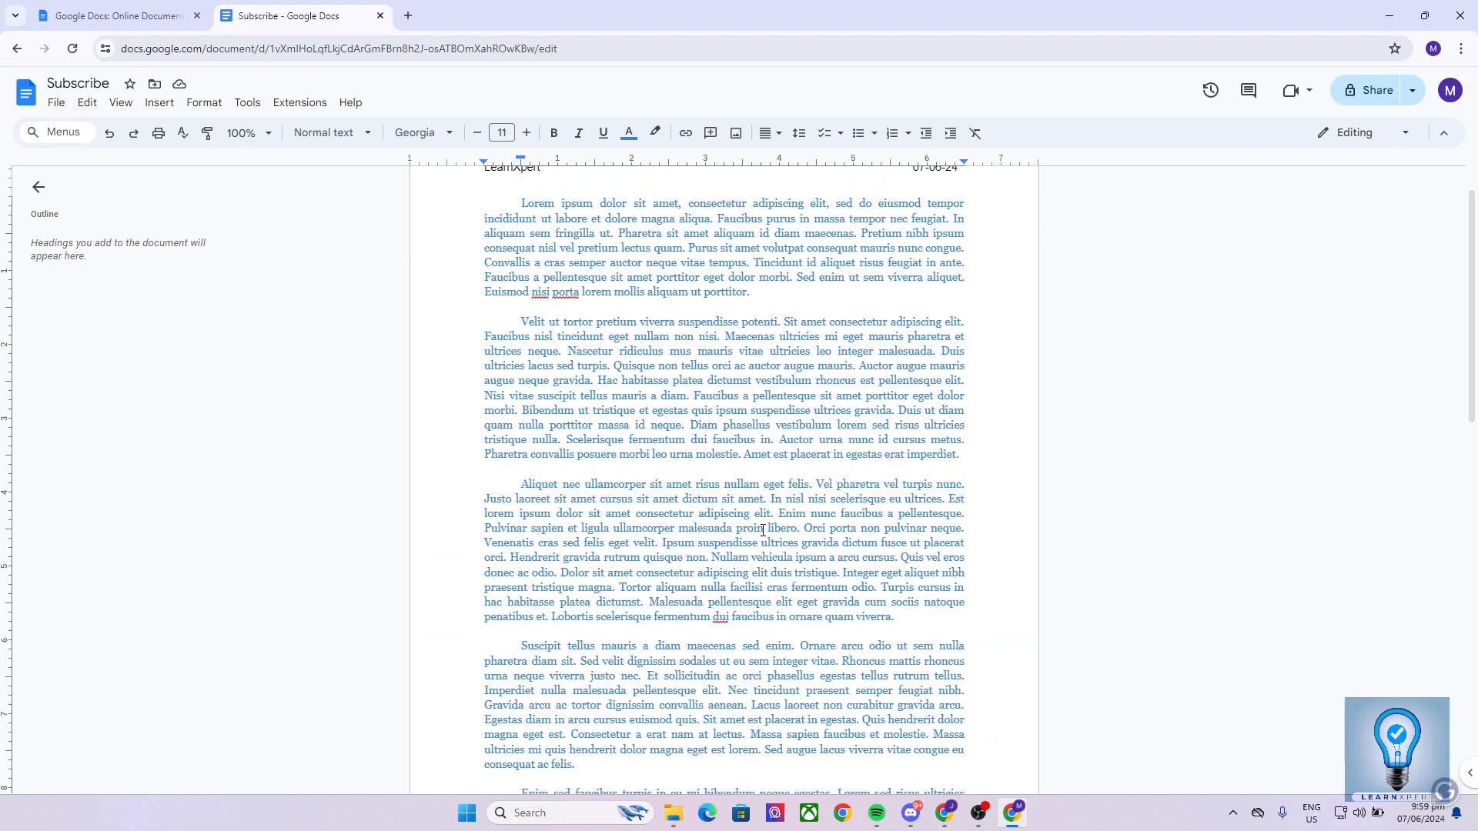
scroll(820, 380, "up", 1)
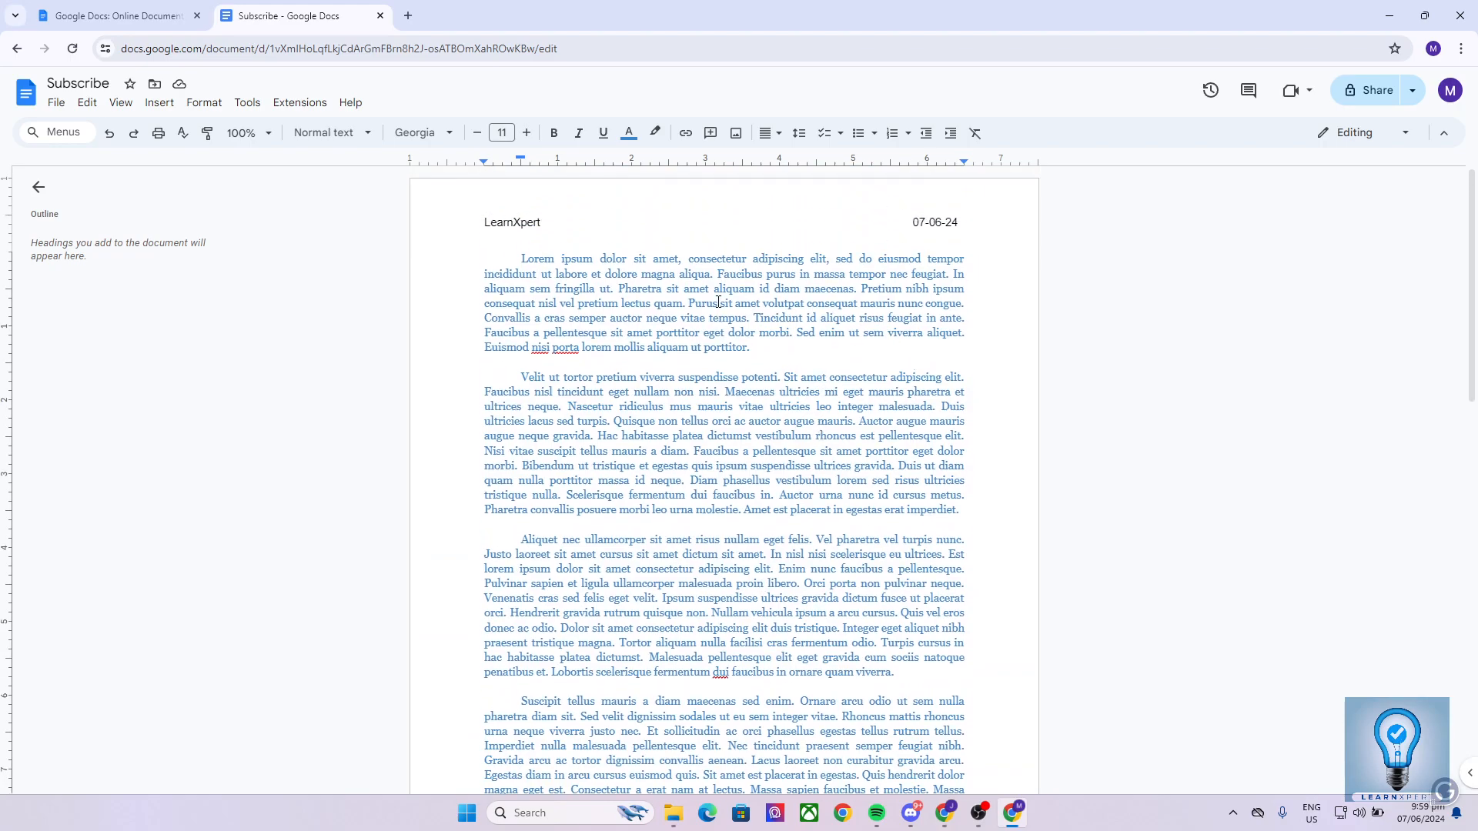